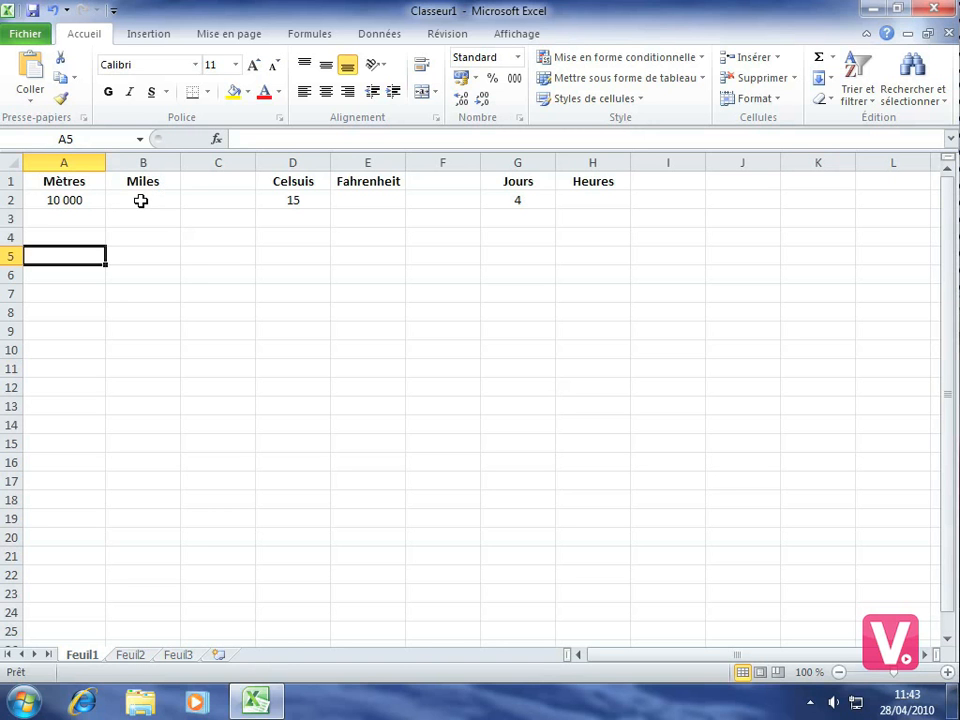
# Convert the metres value to miles by entering the formula =CONVERT(A2;"m";"mi") in cell B2
pyautogui.click(131, 199)
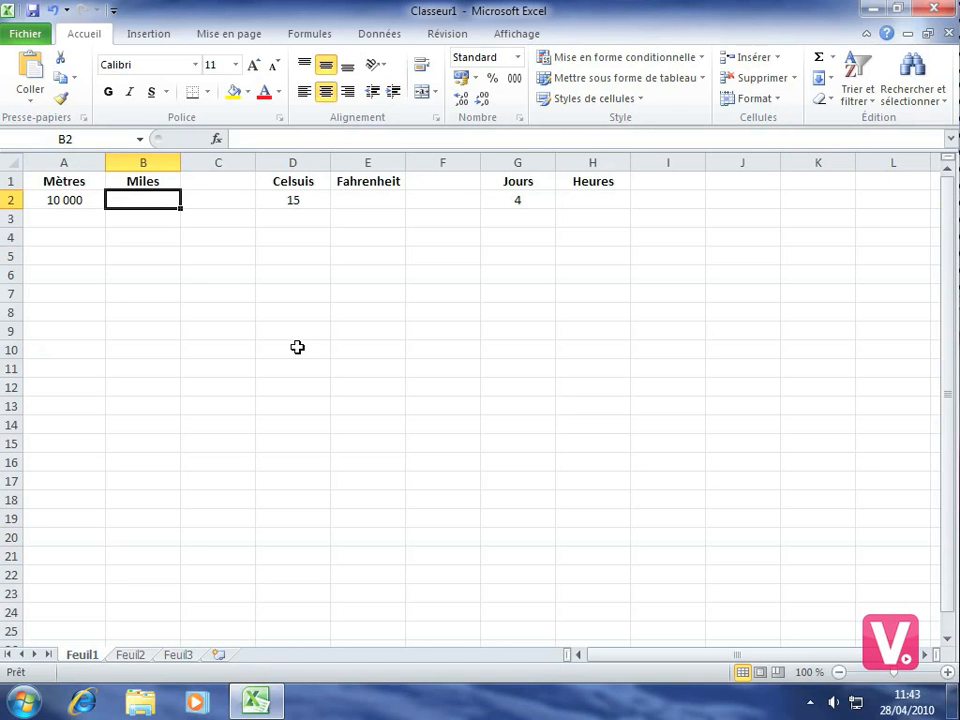
pyautogui.write('=')
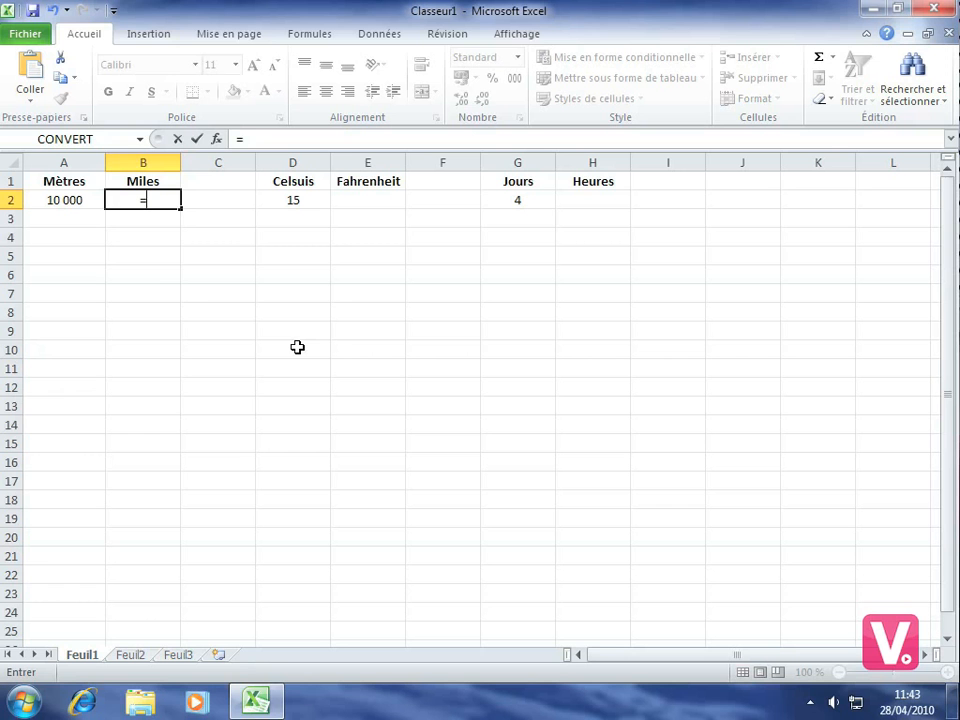
pyautogui.write('conve')
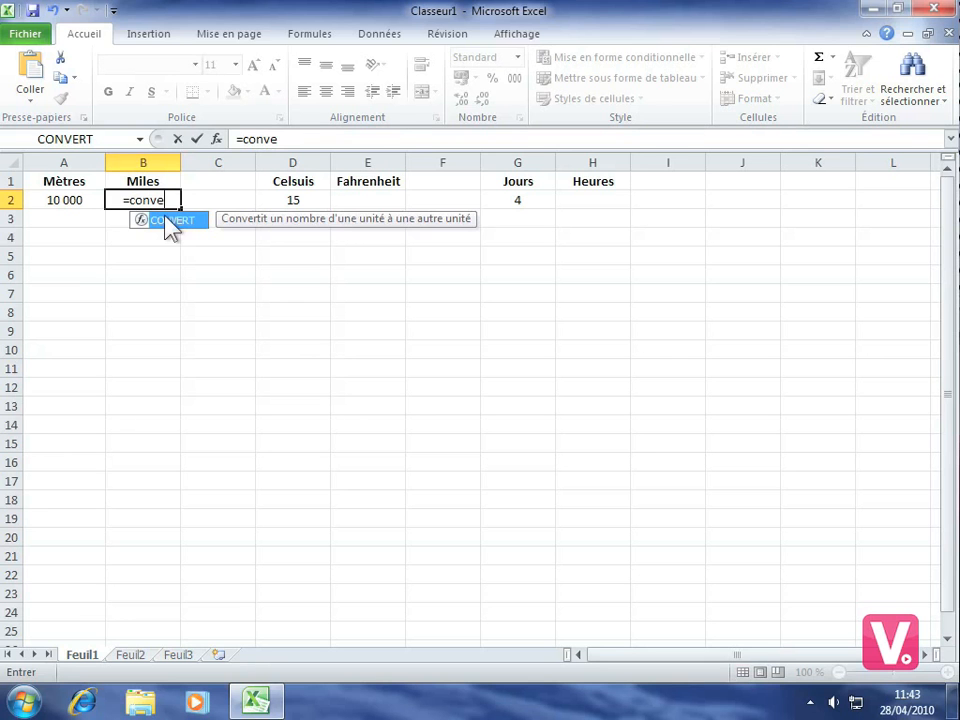
pyautogui.doubleClick(168, 221)
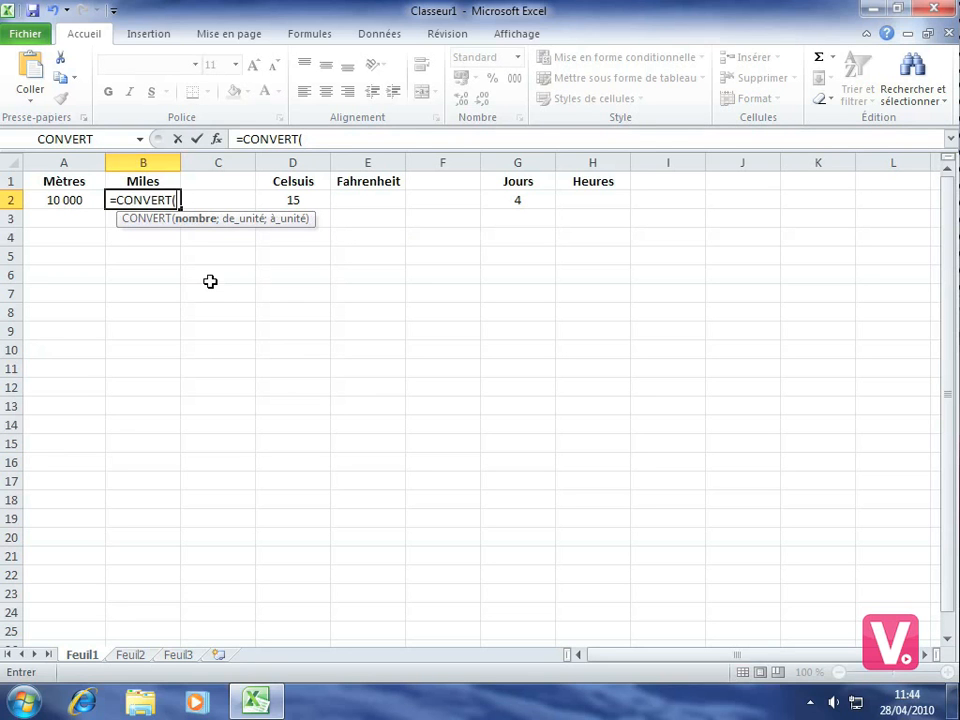
pyautogui.click(64, 200)
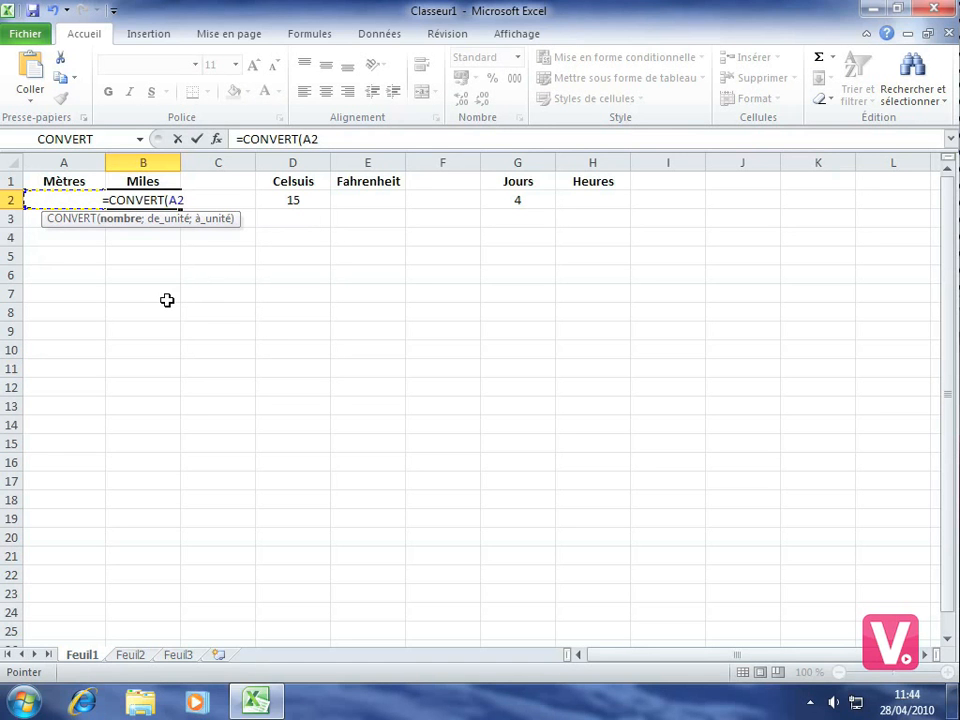
pyautogui.write(';')
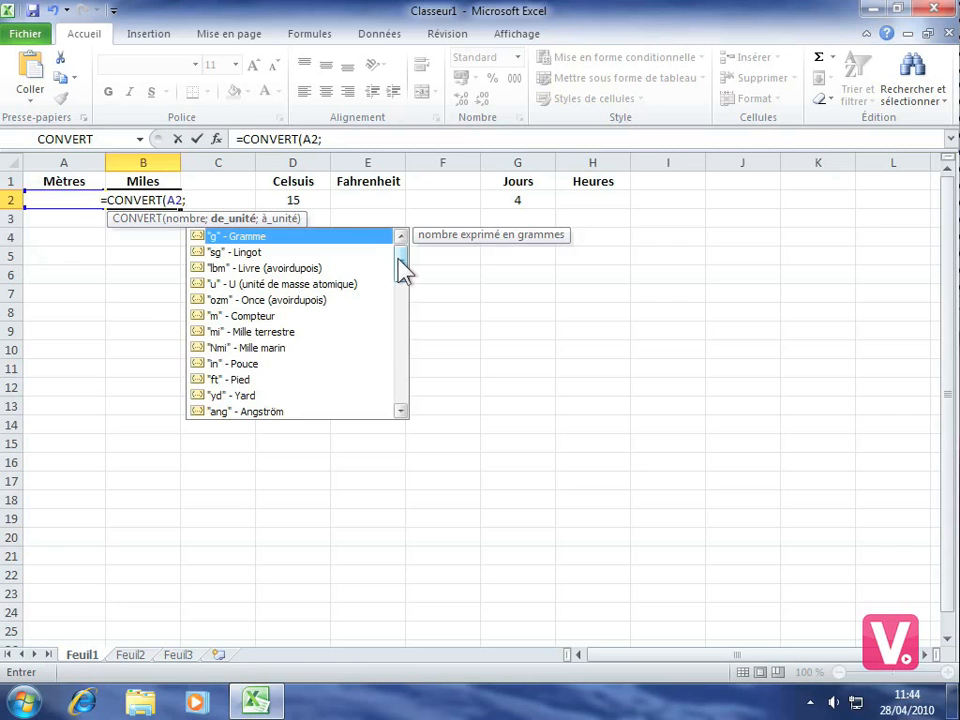
pyautogui.moveTo(400, 265); pyautogui.dragTo(397, 258)
pyautogui.doubleClick(266, 315)
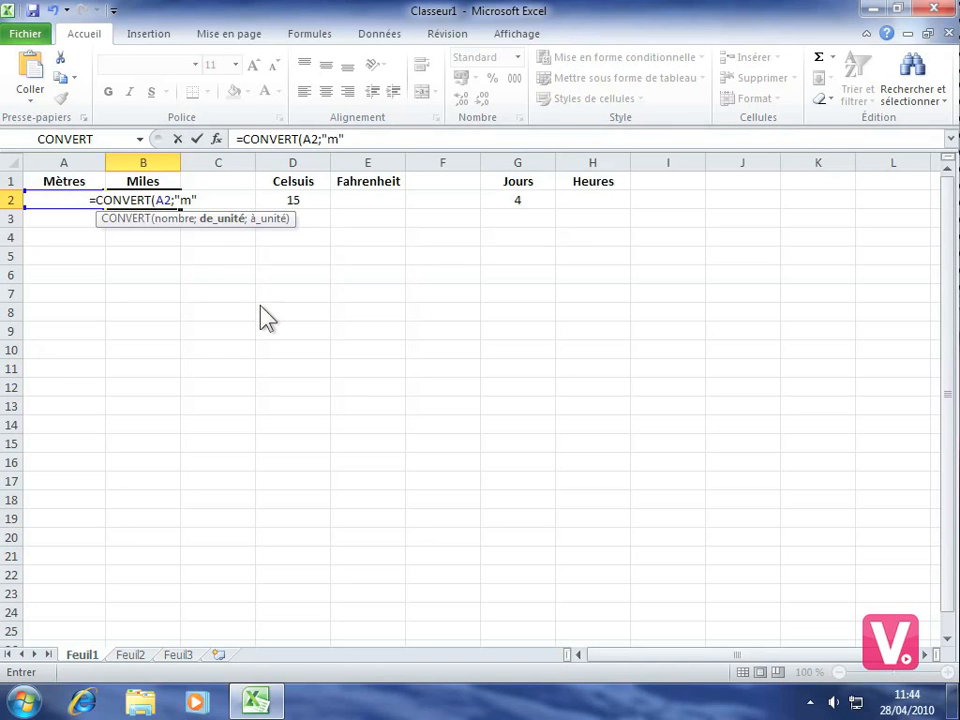
pyautogui.write(';')
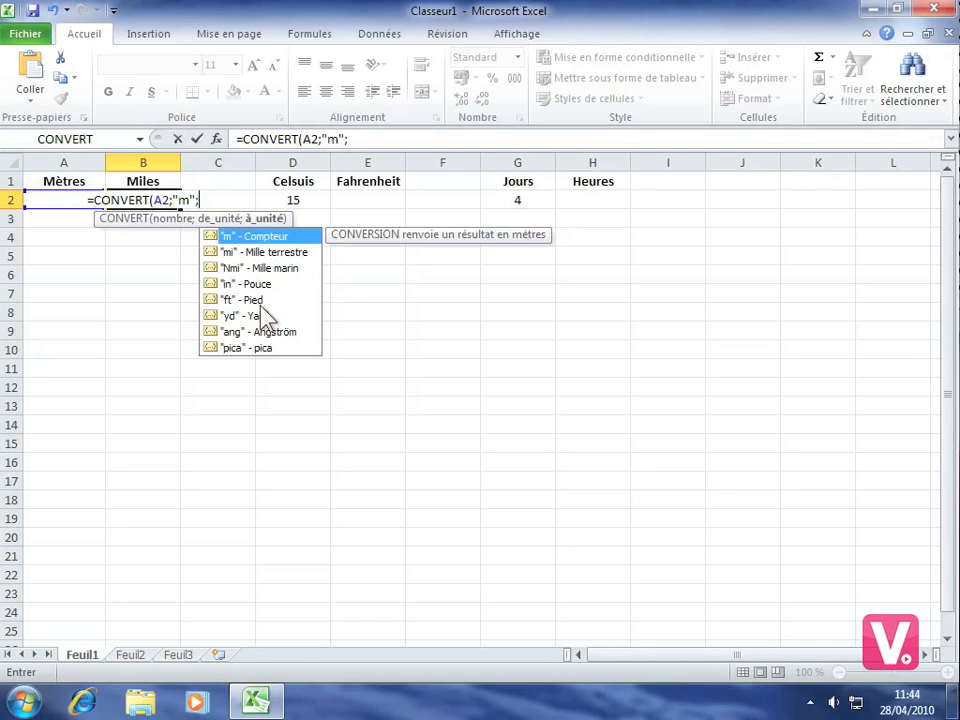
pyautogui.click(262, 252)
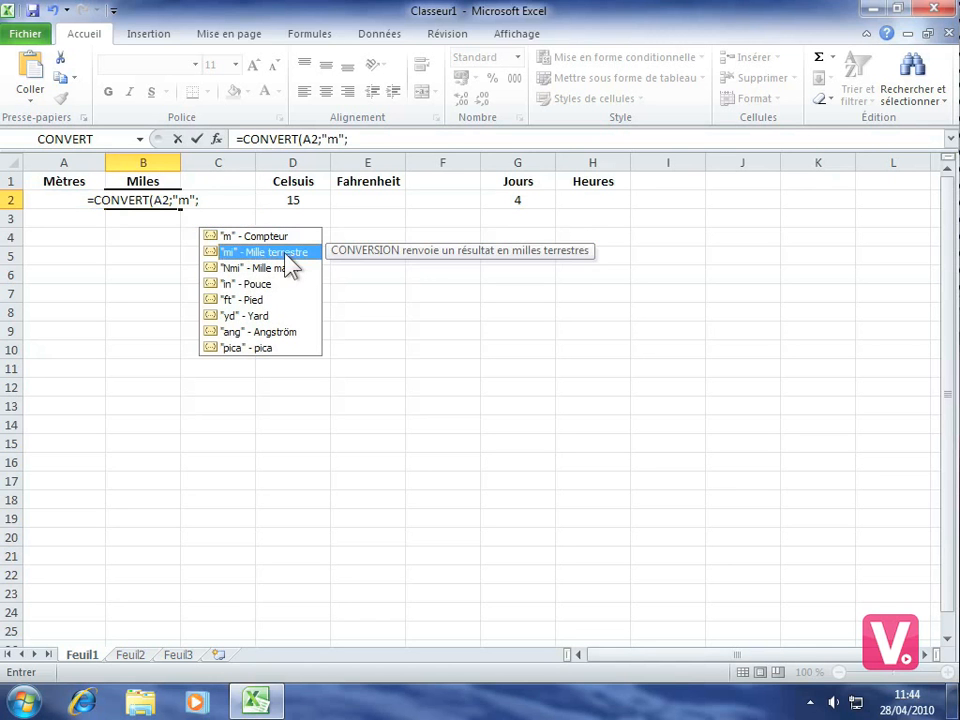
pyautogui.doubleClick(285, 258)
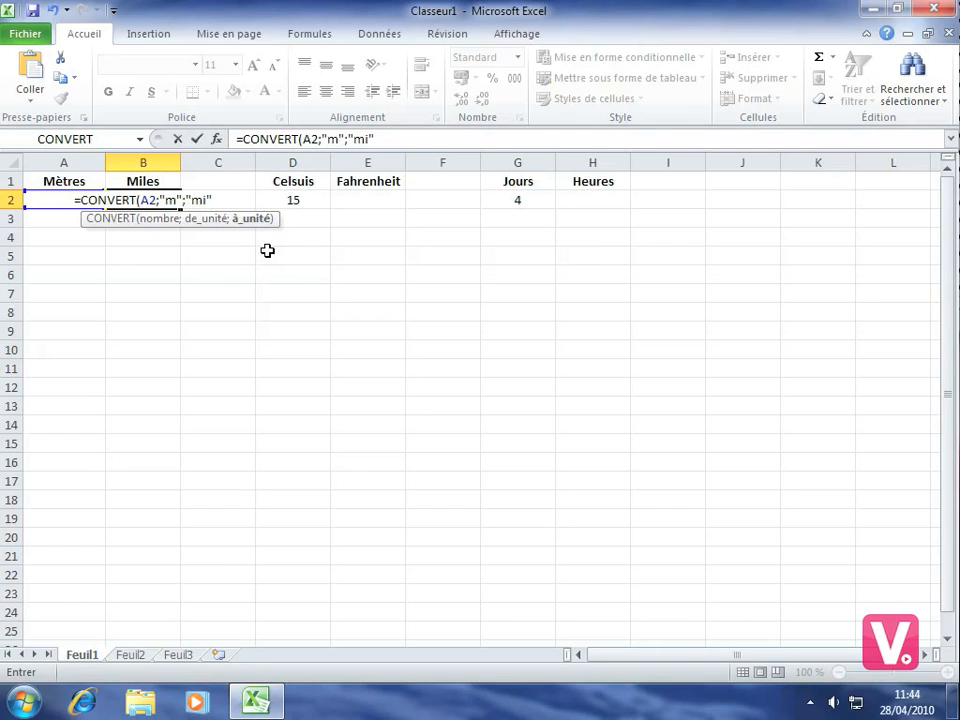
pyautogui.write(')')
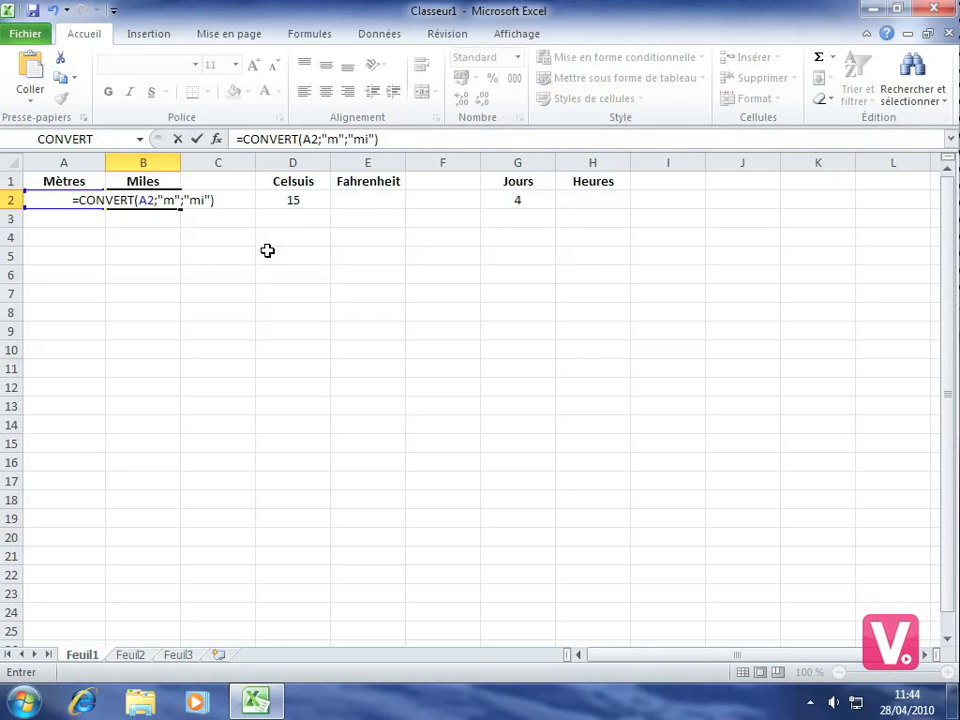
pyautogui.press('Return')
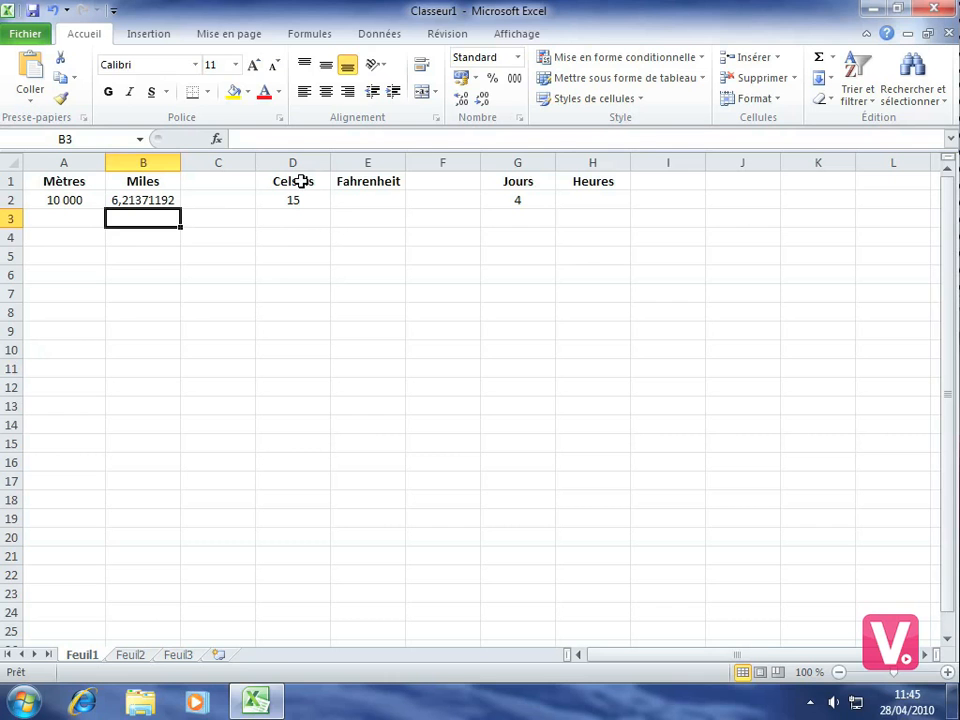
# Convert the Celsius temperature to Fahrenheit by entering the formula =CONVERT(D2;"C";"F") in cell E2
pyautogui.click(362, 198)
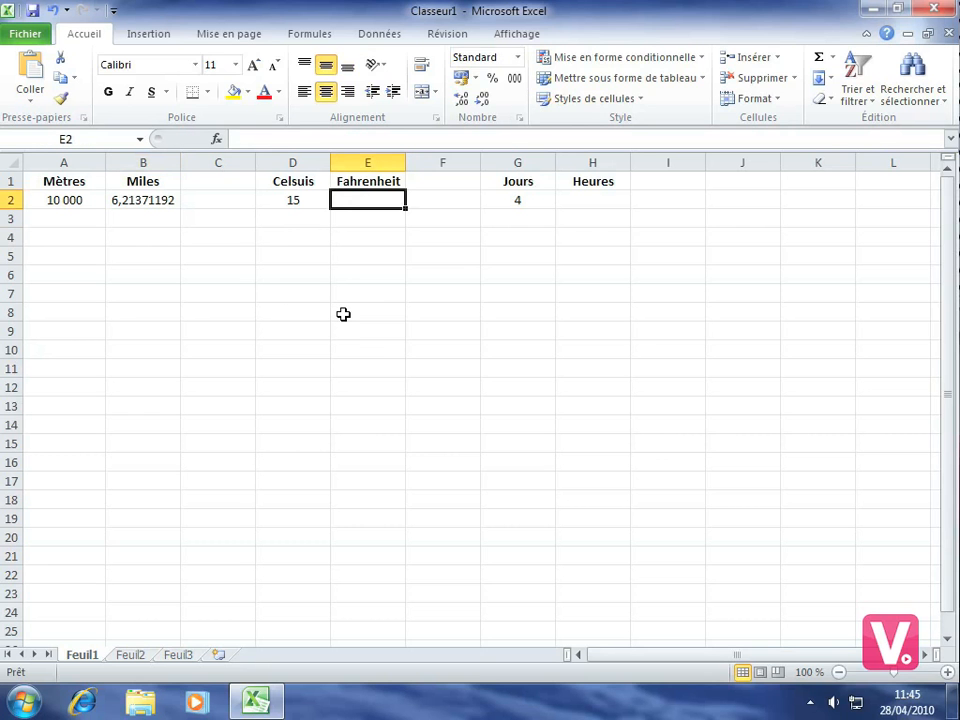
pyautogui.write('=co')
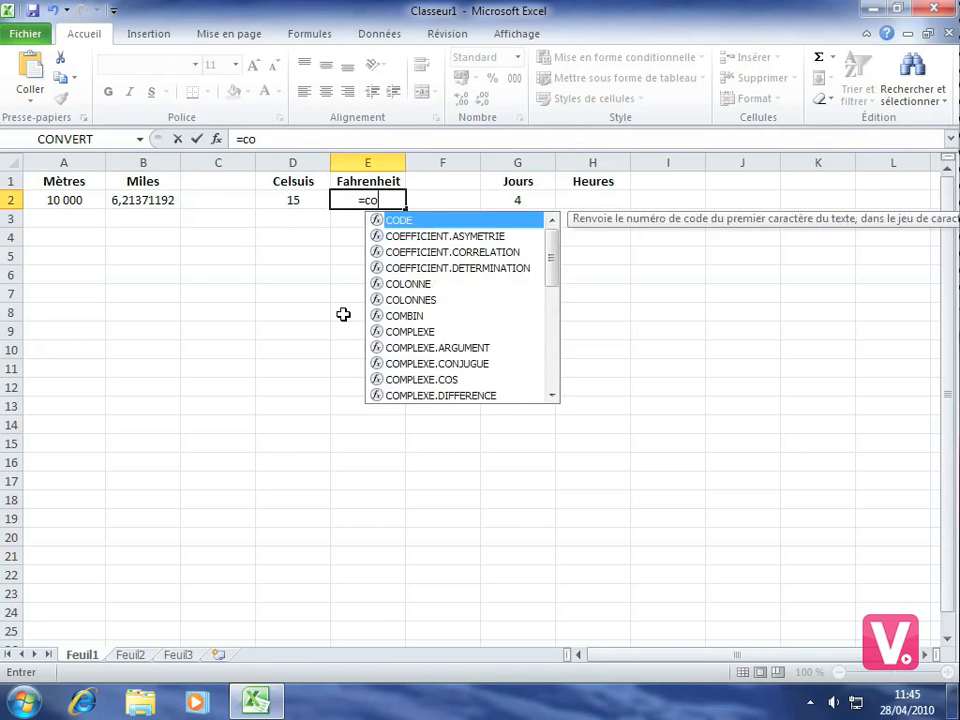
pyautogui.write('n')
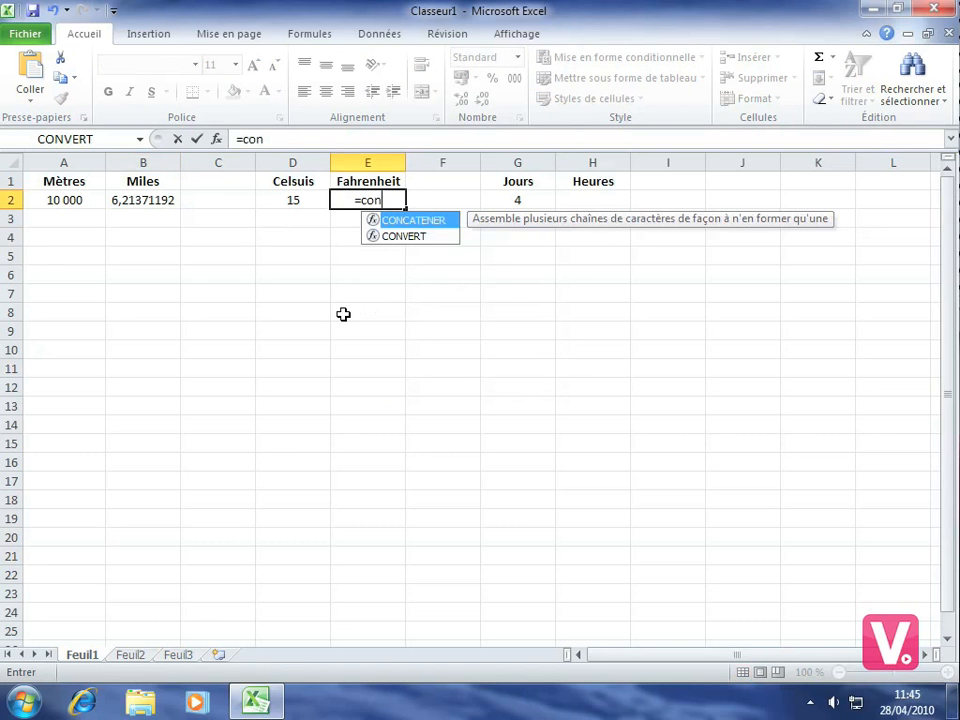
pyautogui.doubleClick(406, 237)
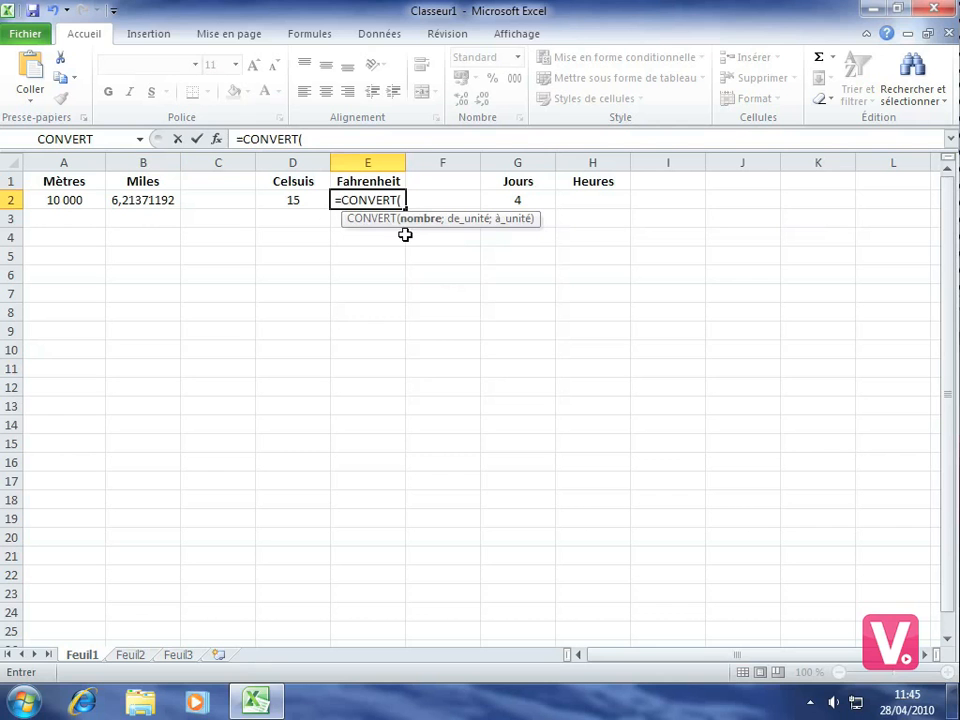
pyautogui.click(289, 199)
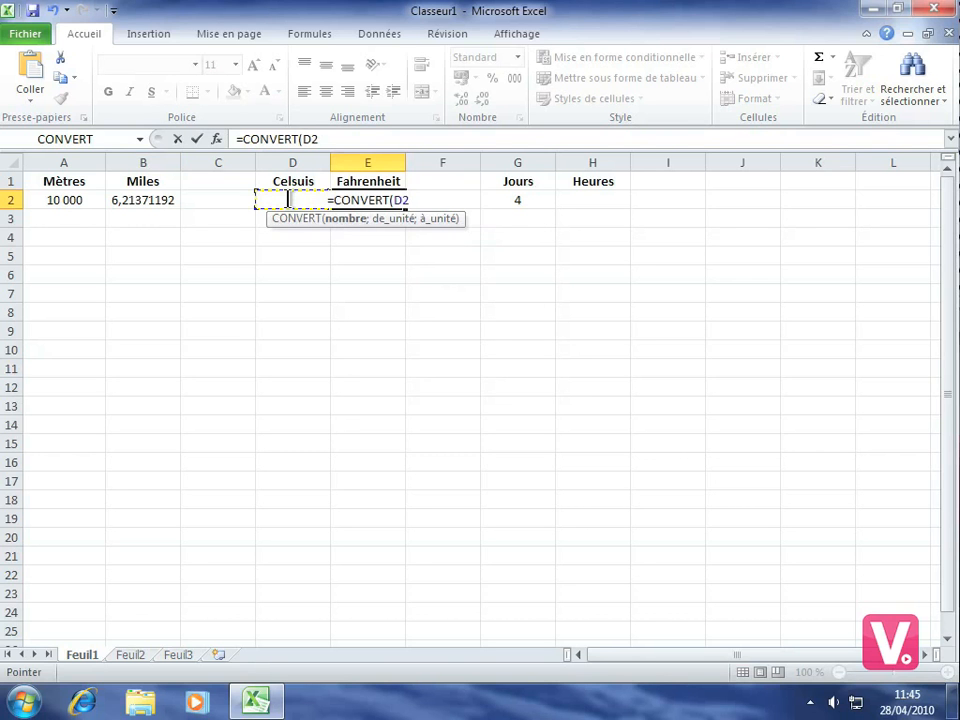
pyautogui.write(';')
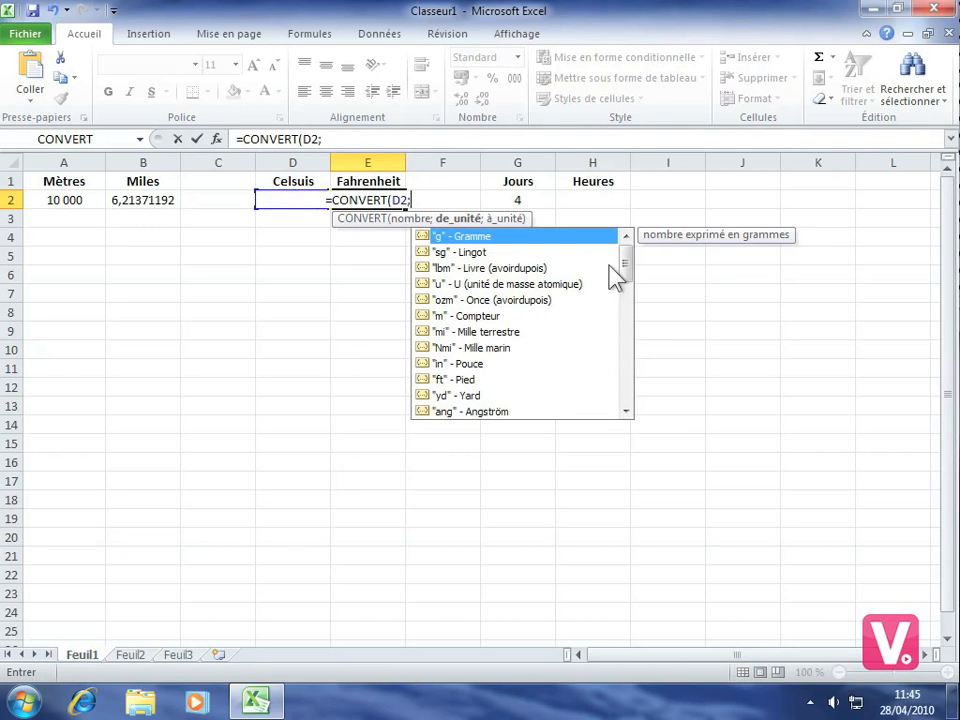
pyautogui.moveTo(627, 257); pyautogui.dragTo(625, 366)
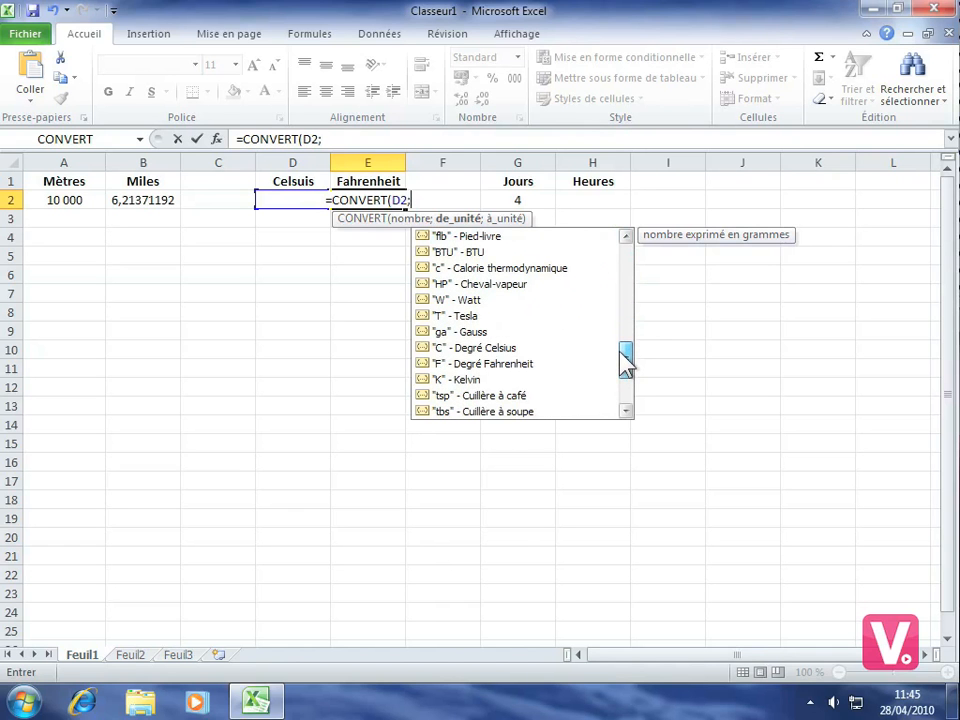
pyautogui.doubleClick(486, 349)
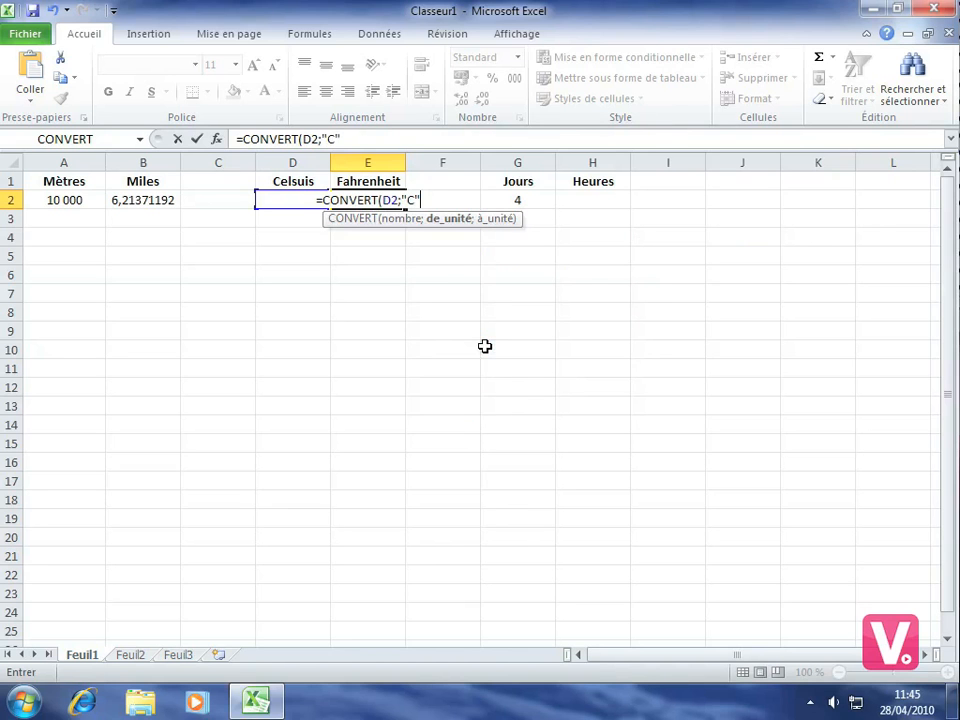
pyautogui.write(';')
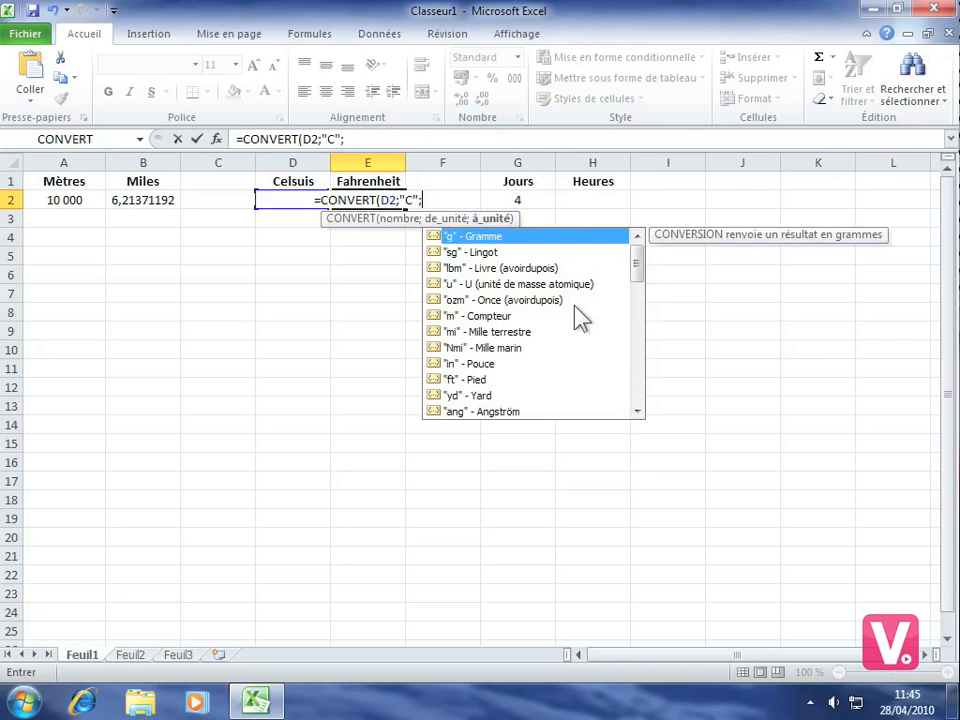
pyautogui.moveTo(637, 263); pyautogui.dragTo(633, 369)
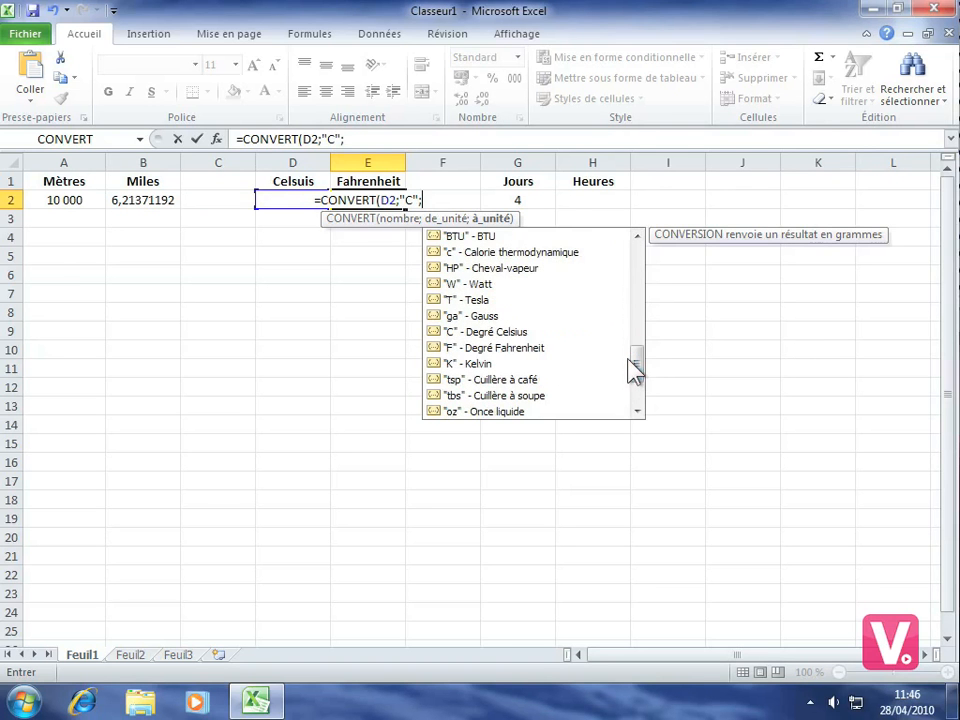
pyautogui.doubleClick(504, 358)
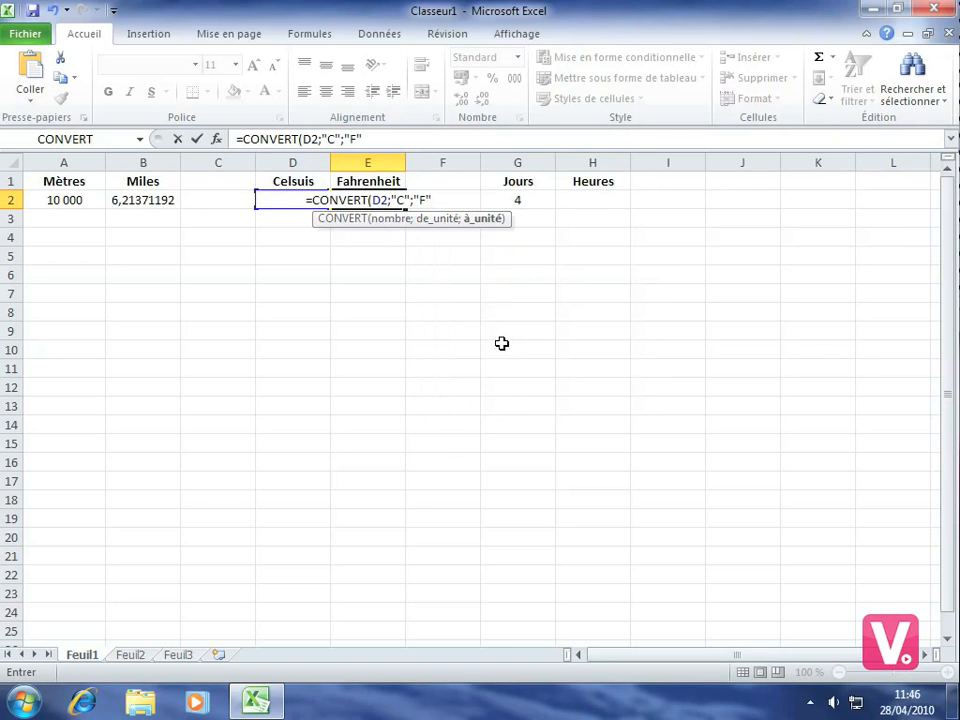
pyautogui.write(')')
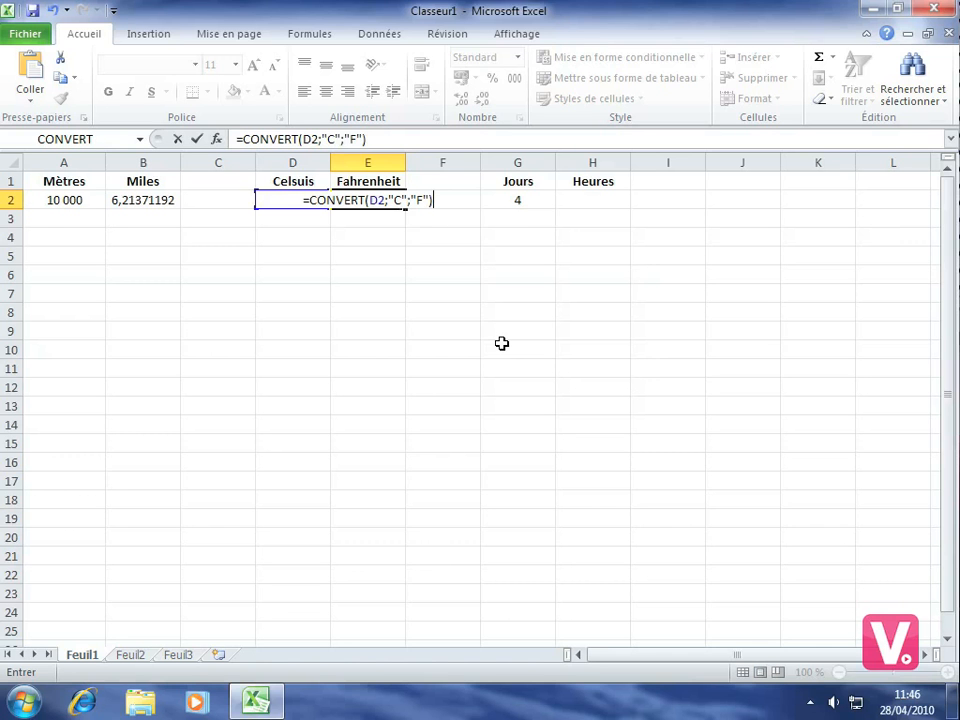
pyautogui.press('Return')
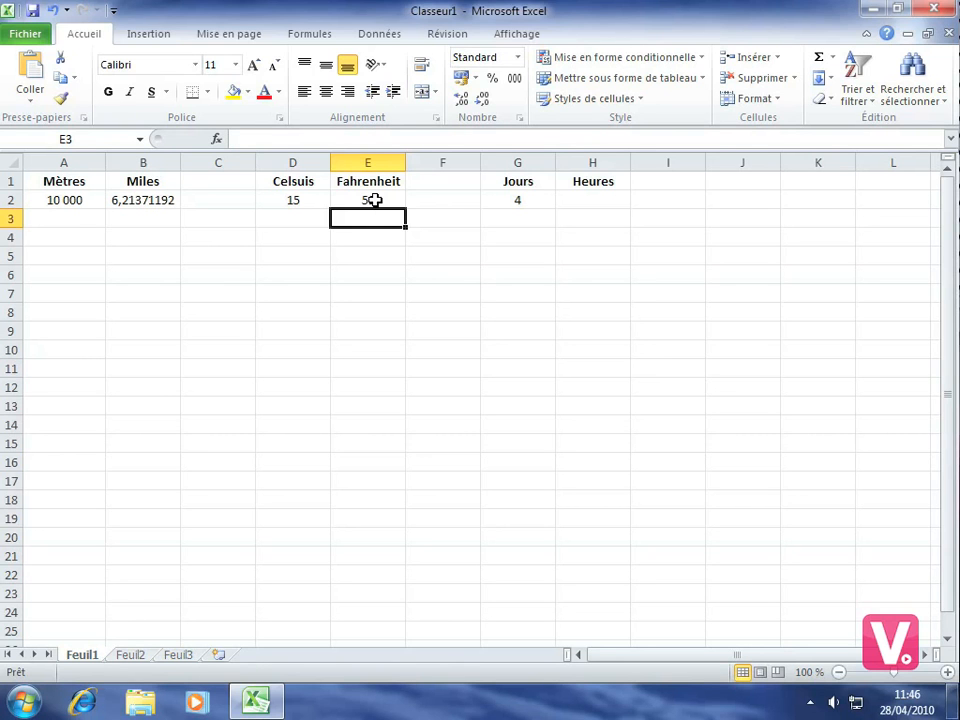
# Convert the number of days to hours by entering the formula =CONVERT(G2;"day";"hr") in cell H2
pyautogui.click(591, 200)
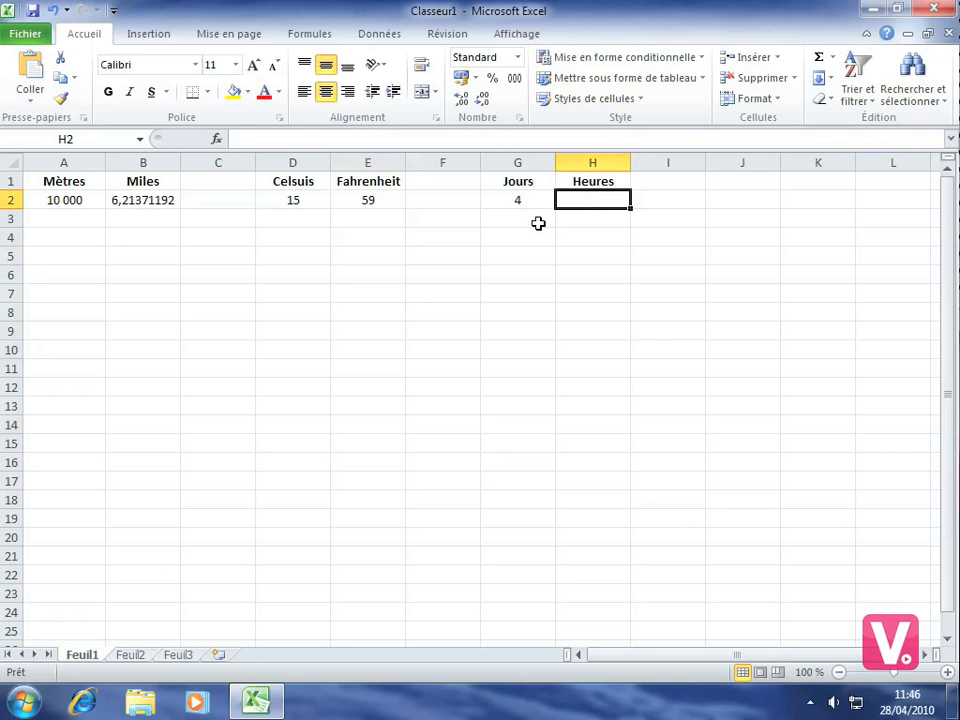
pyautogui.write('=conver')
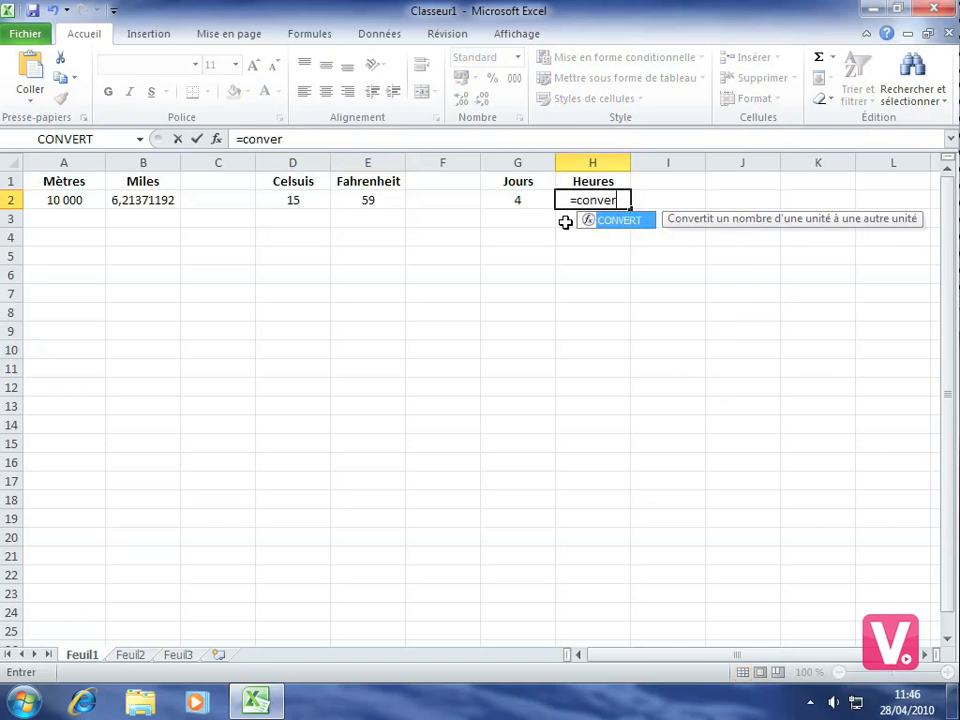
pyautogui.doubleClick(616, 220)
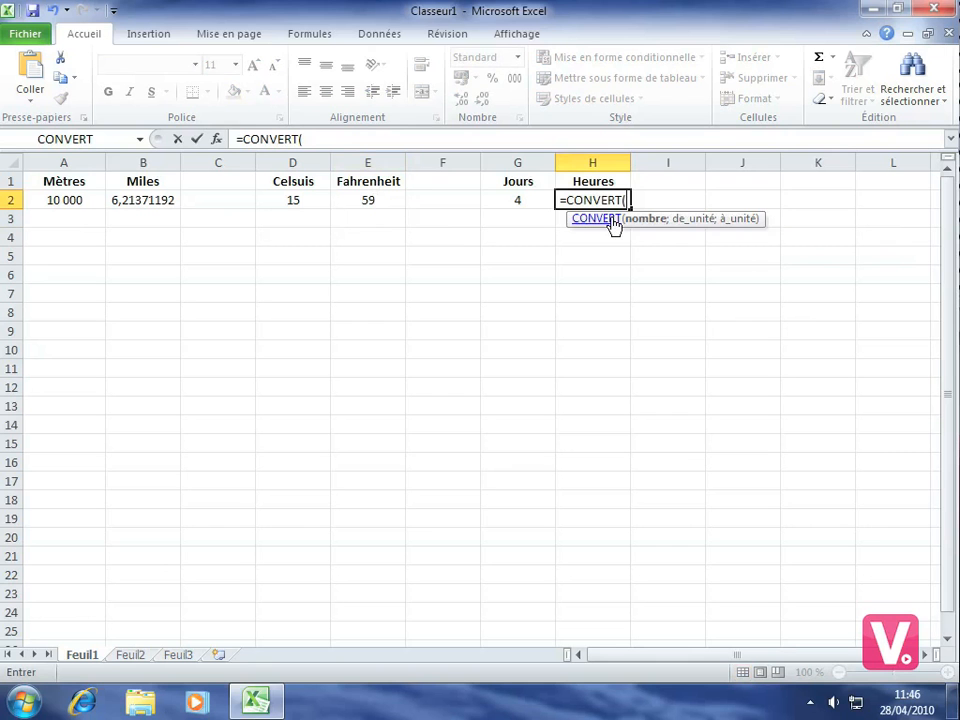
pyautogui.click(506, 197)
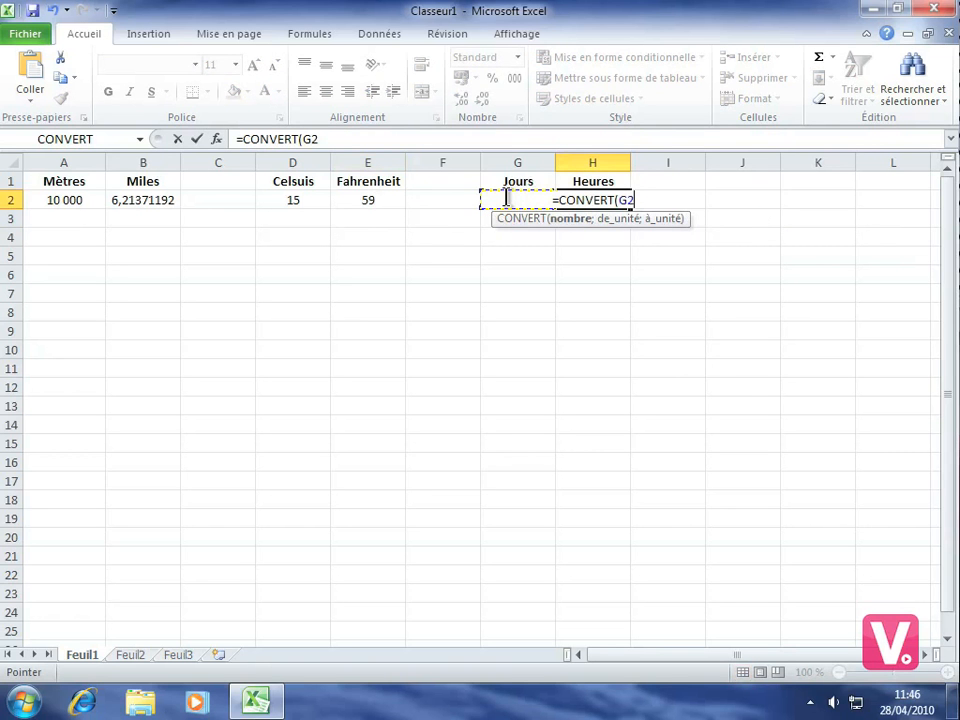
pyautogui.write(';')
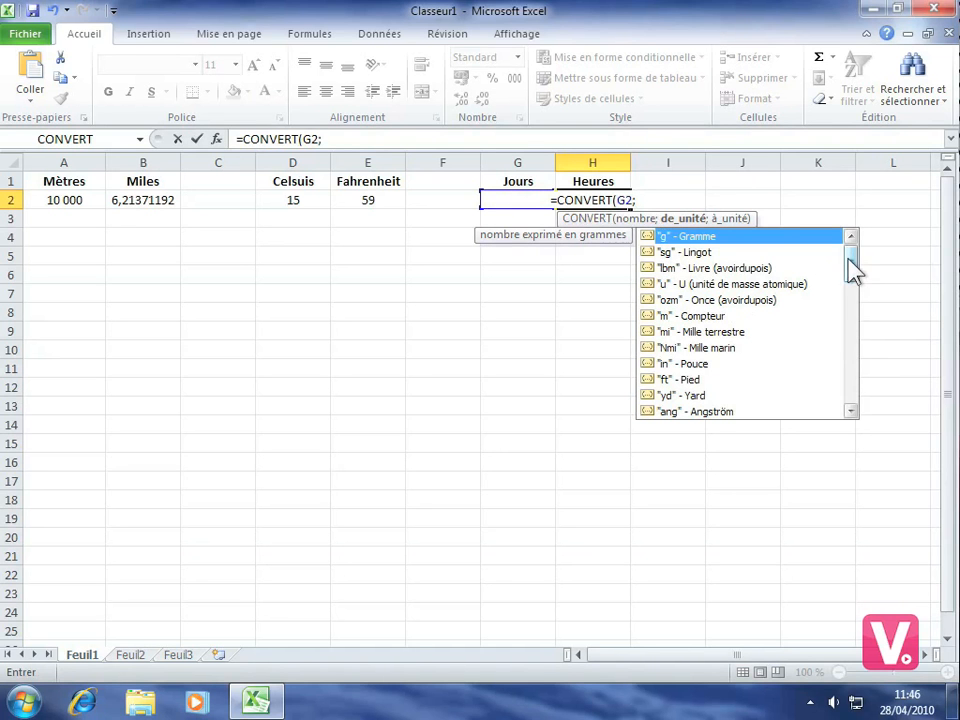
pyautogui.moveTo(849, 273); pyautogui.dragTo(853, 277)
pyautogui.scroll(-1, 851, 287)
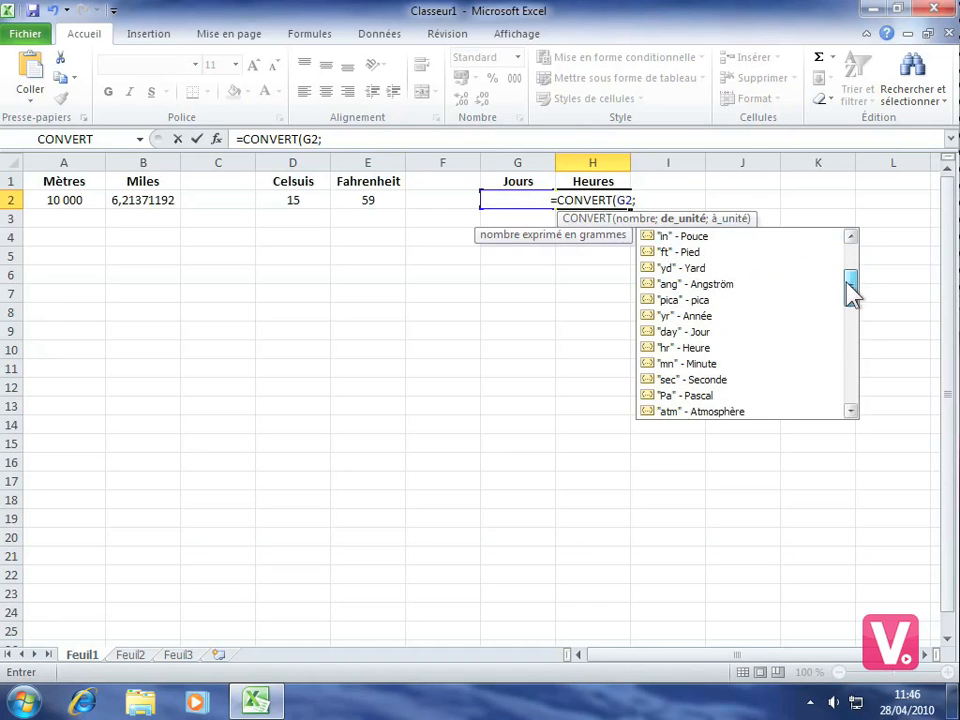
pyautogui.doubleClick(686, 331)
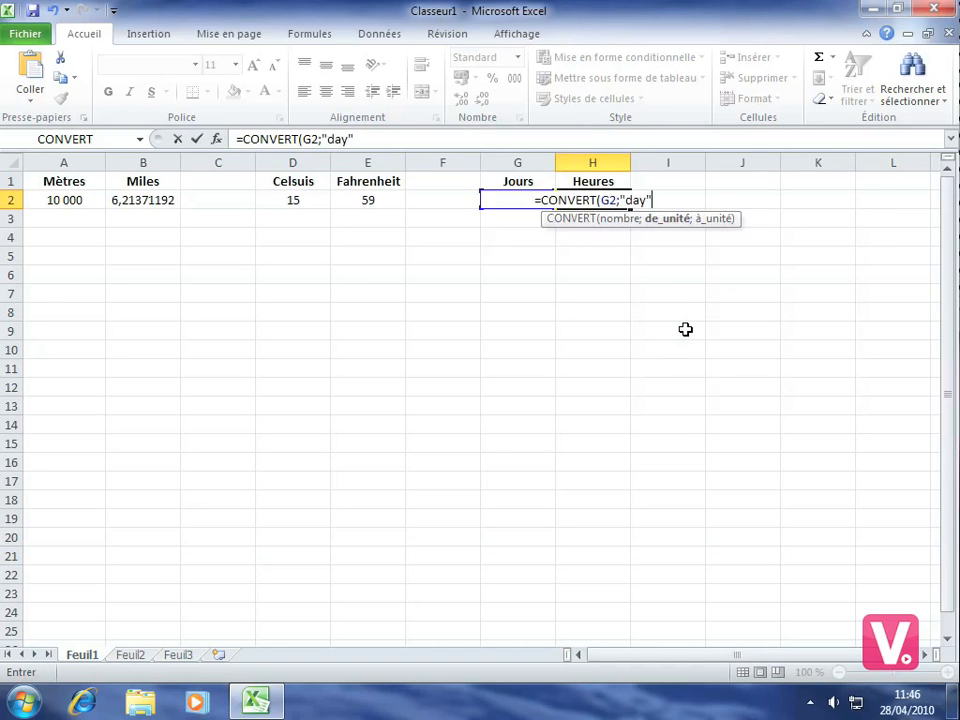
pyautogui.write(';')
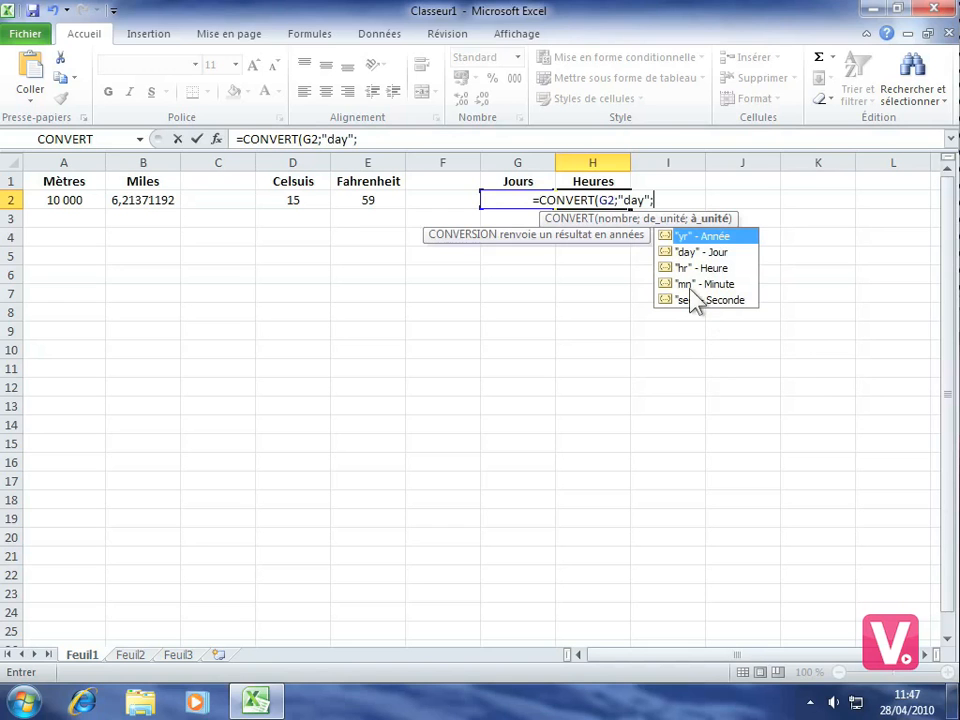
pyautogui.doubleClick(710, 267)
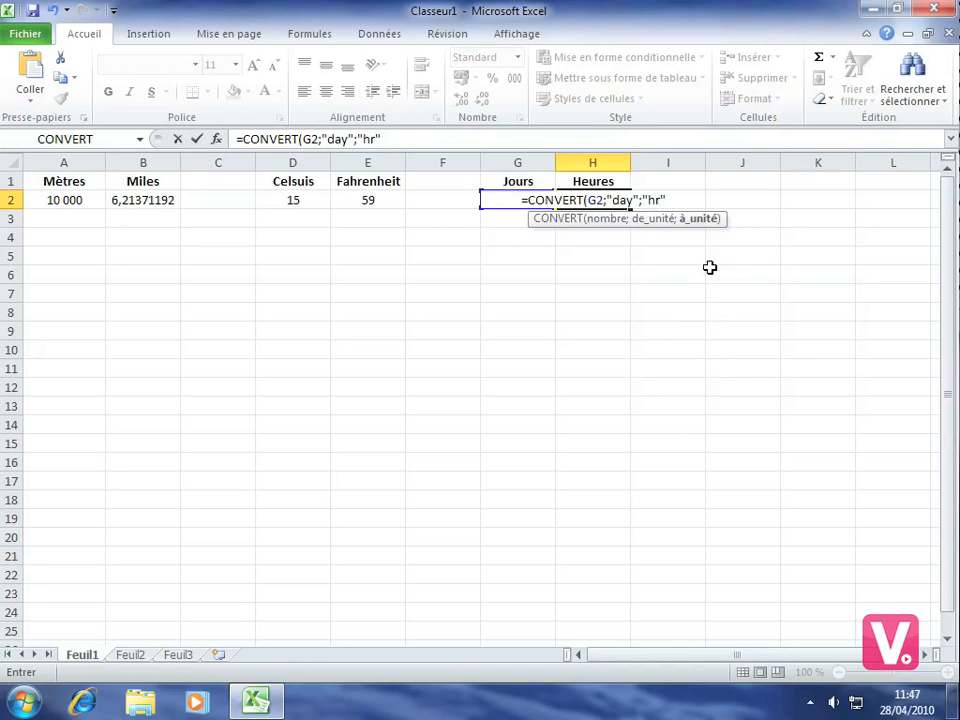
pyautogui.write(')')
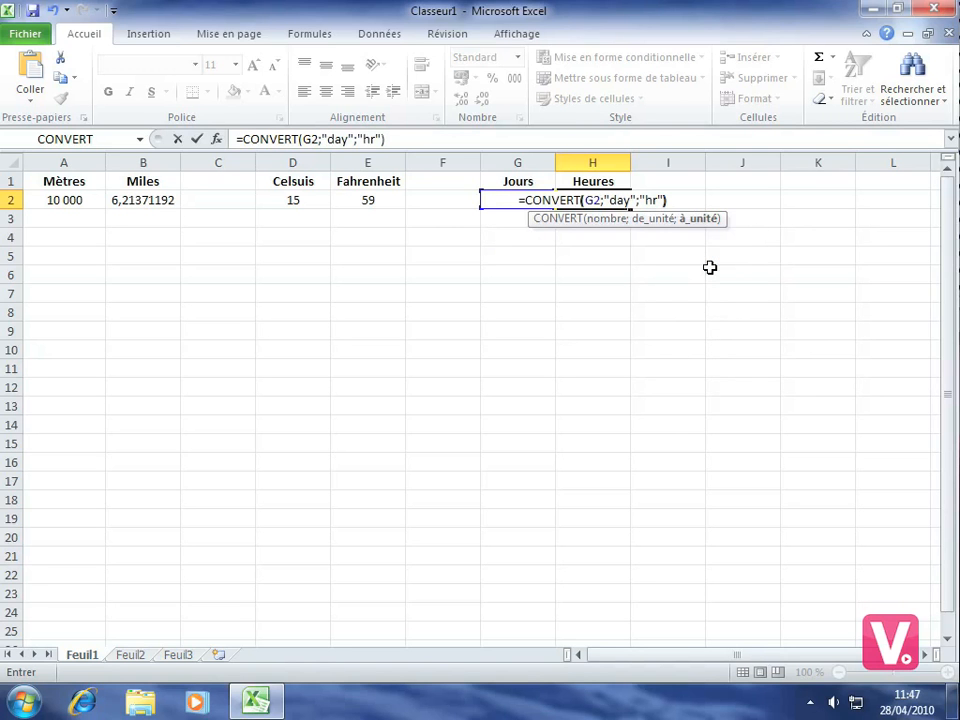
pyautogui.press('Return')
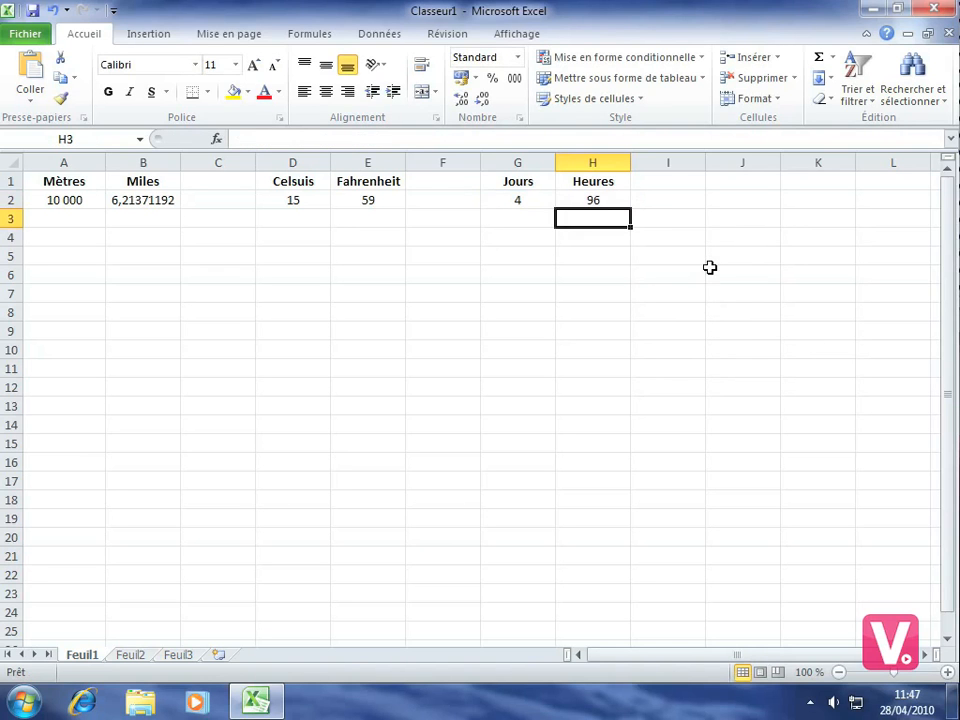